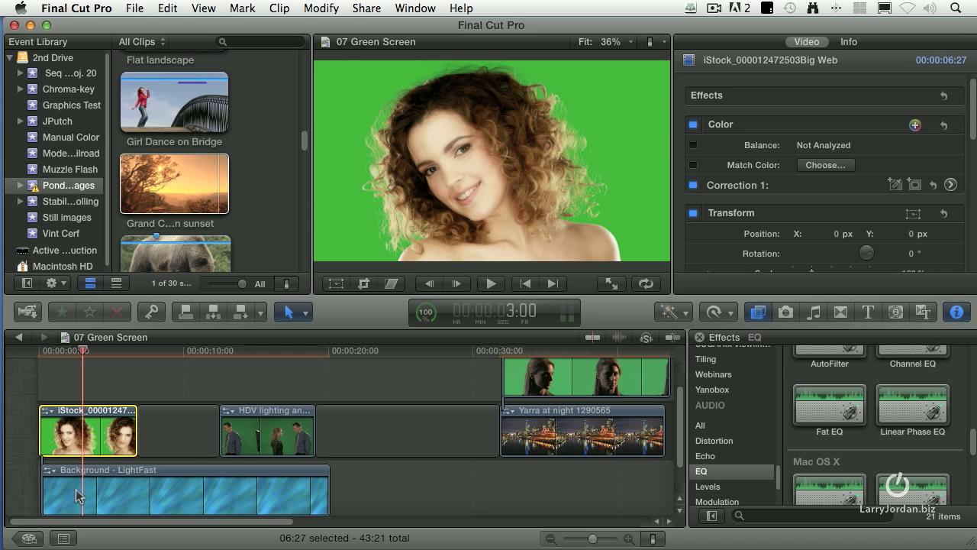
Apply the Keyer effect from the Keying category to the curly-haired woman's green-screen clip at the start of the timeline.
{"action": "left_click", "coordinate": [93, 450]}
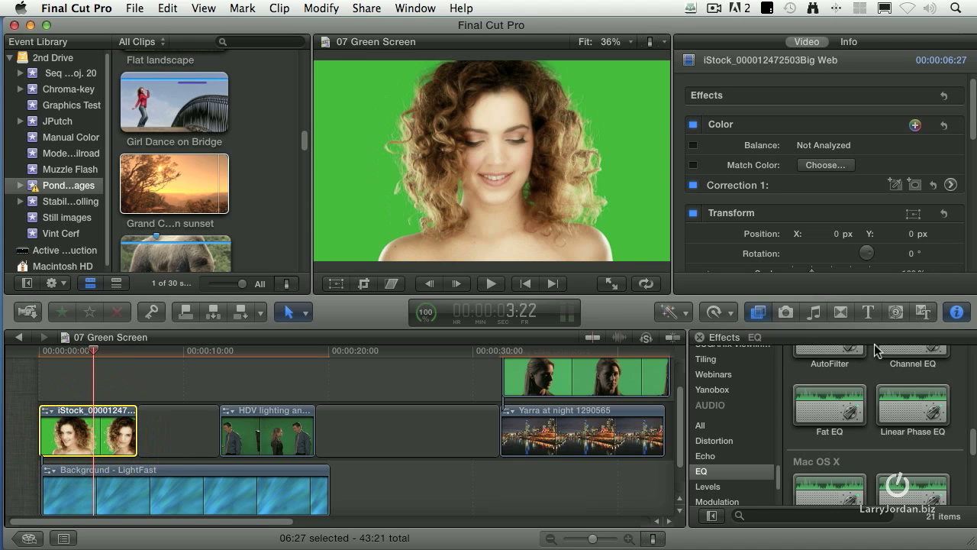
{"action": "left_click", "coordinate": [779, 328]}
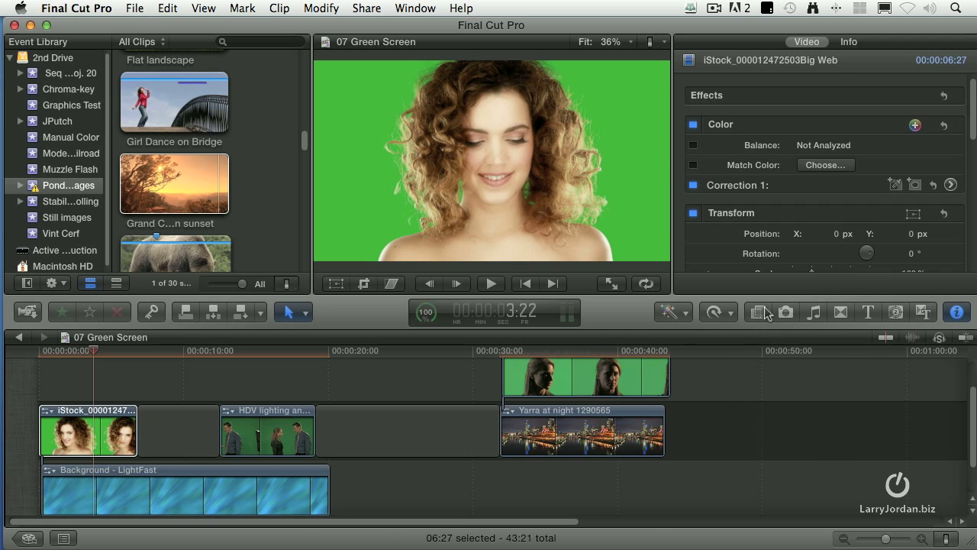
{"action": "scroll", "coordinate": [733, 403], "scroll_direction": "down", "scroll_amount": 3}
{"action": "scroll", "coordinate": [730, 416], "scroll_direction": "up", "scroll_amount": 10}
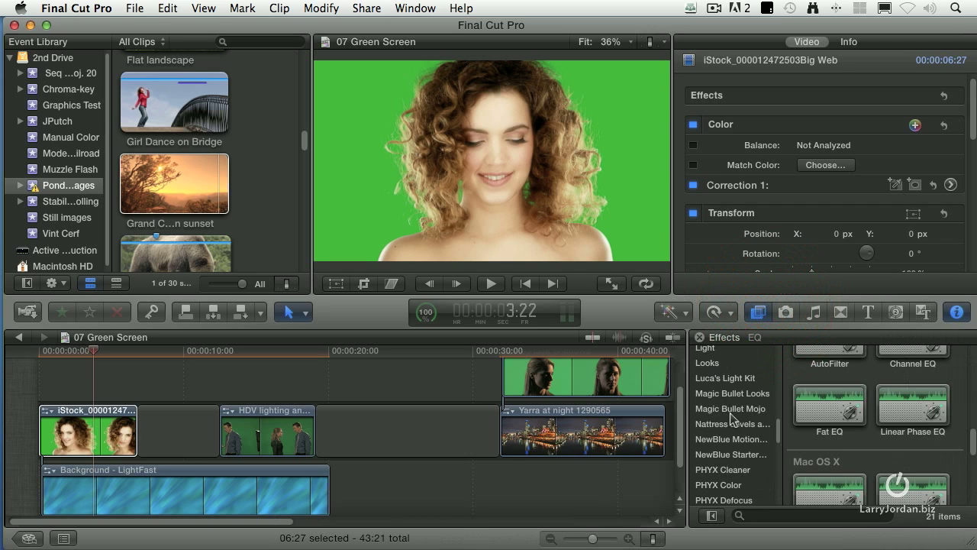
{"action": "scroll", "coordinate": [731, 416], "scroll_direction": "up", "scroll_amount": 5}
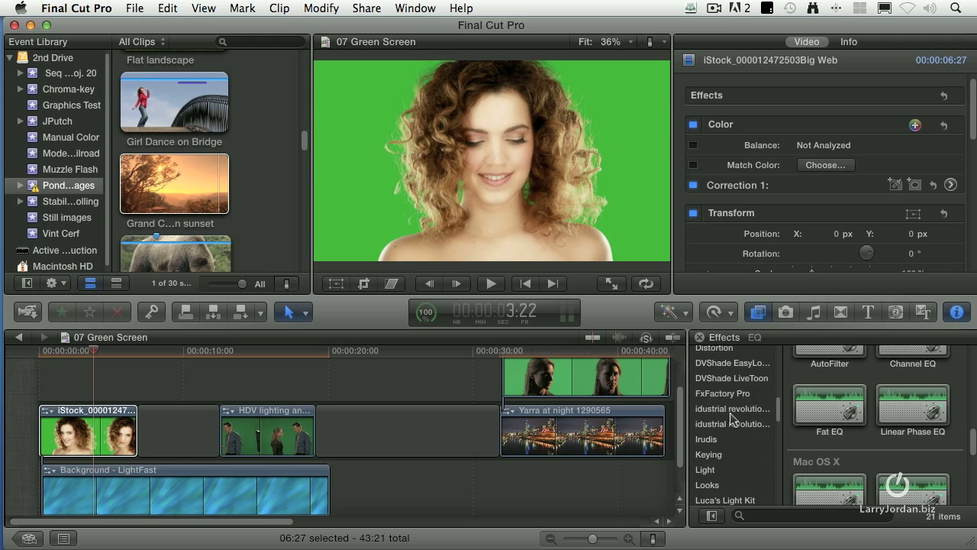
{"action": "left_click", "coordinate": [710, 439]}
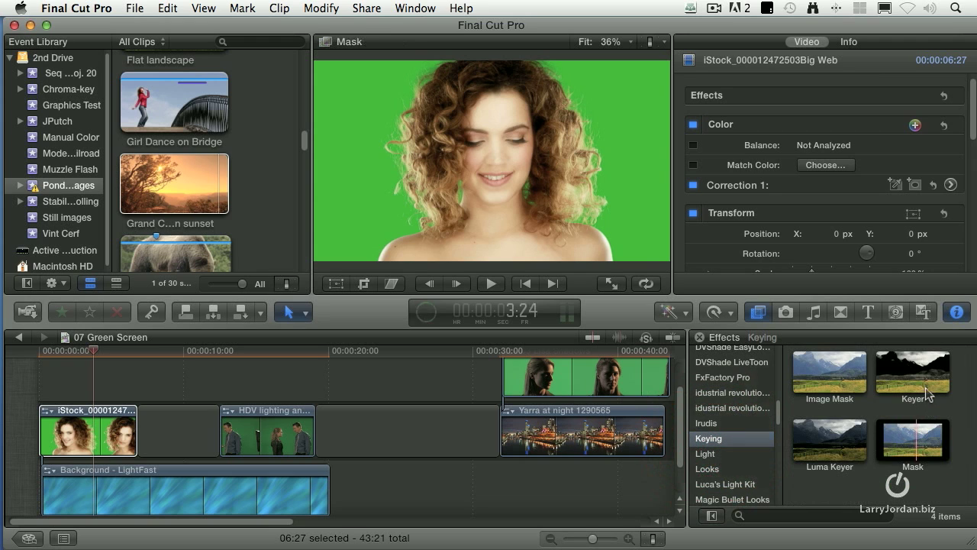
{"action": "left_click", "coordinate": [913, 373]}
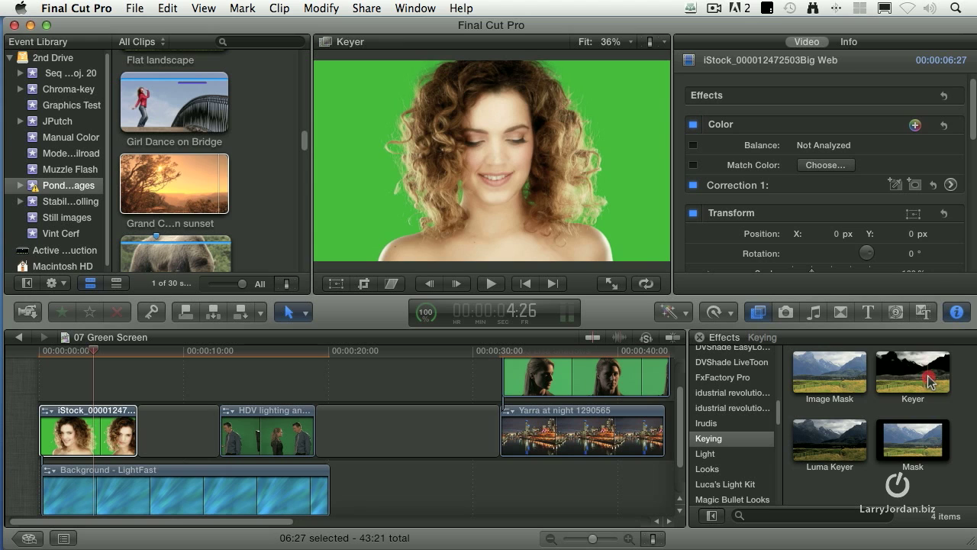
{"action": "left_click_drag", "start_coordinate": [811, 378], "coordinate": [71, 434]}
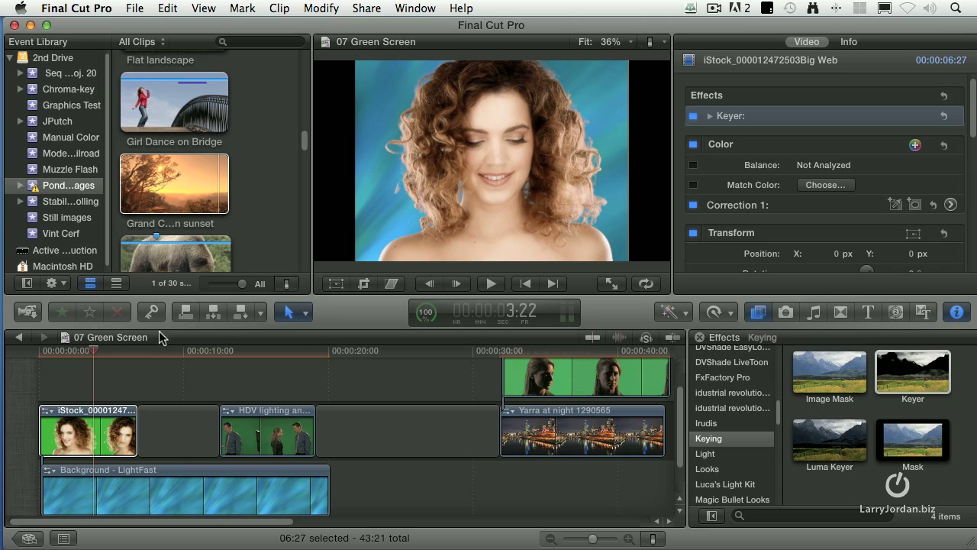
Compare the curly-haired woman's clip without and with the Keyer effect, moving the playhead to 3:03 while the effect is off.
{"action": "left_click", "coordinate": [693, 117]}
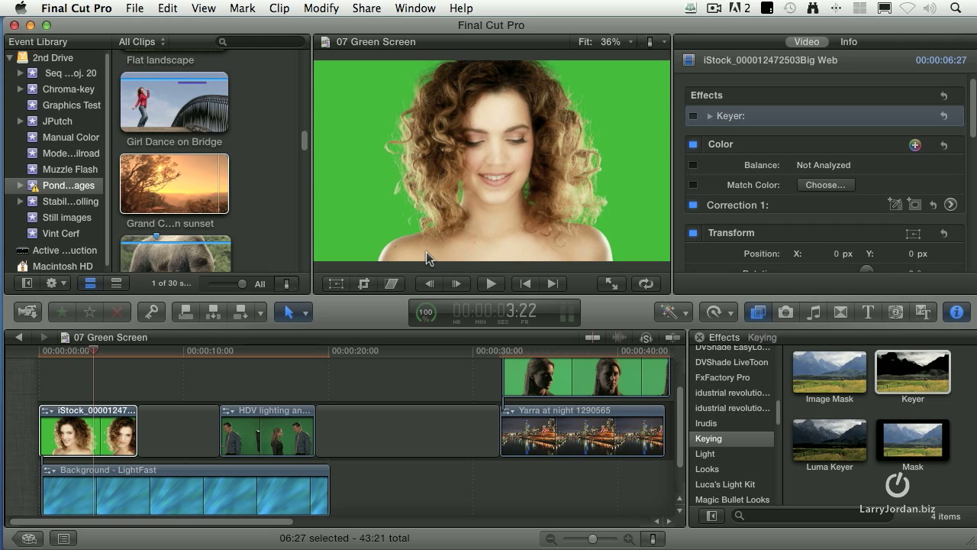
{"action": "left_click_drag", "start_coordinate": [96, 352], "coordinate": [84, 355]}
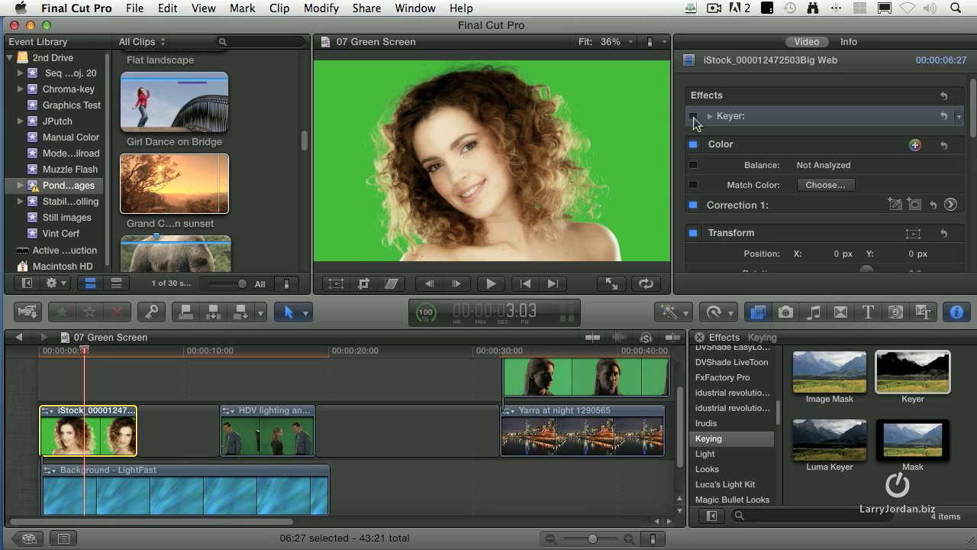
{"action": "left_click", "coordinate": [694, 117]}
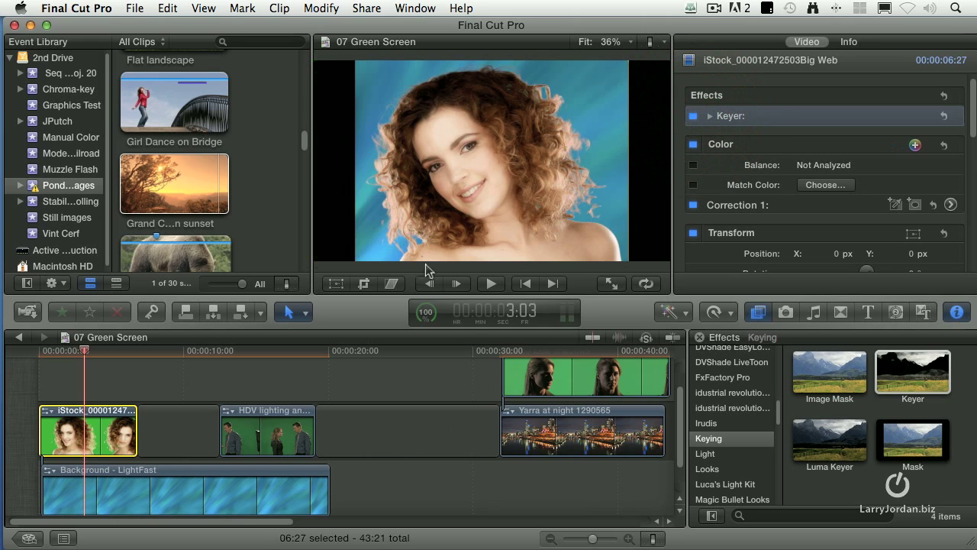
Set the Spatial Conform type of the Background - LightFast clip to Fill and check the composite at 4:24.
{"action": "left_click", "coordinate": [236, 487]}
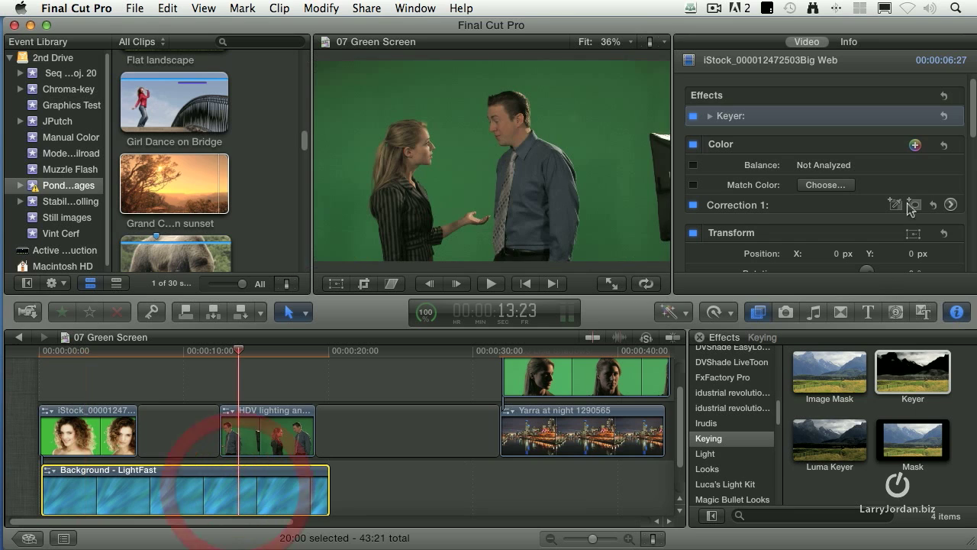
{"action": "scroll", "coordinate": [890, 188], "scroll_direction": "down", "scroll_amount": 5}
{"action": "left_click", "coordinate": [800, 222]}
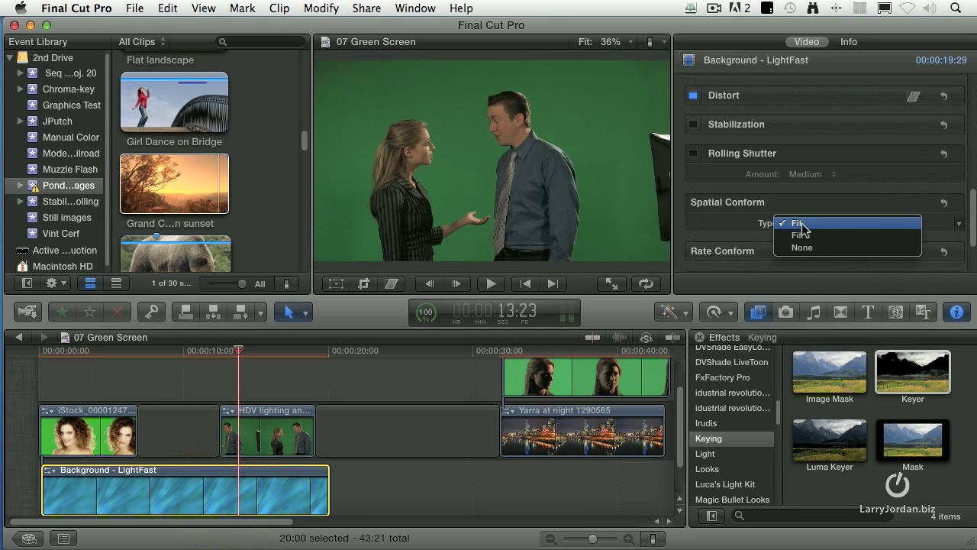
{"action": "left_click", "coordinate": [804, 238]}
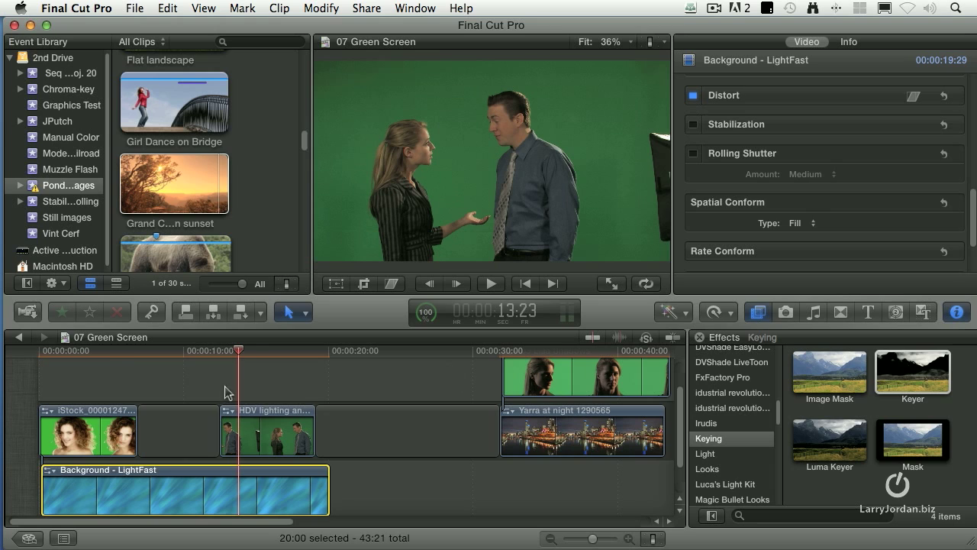
{"action": "left_click", "coordinate": [109, 351]}
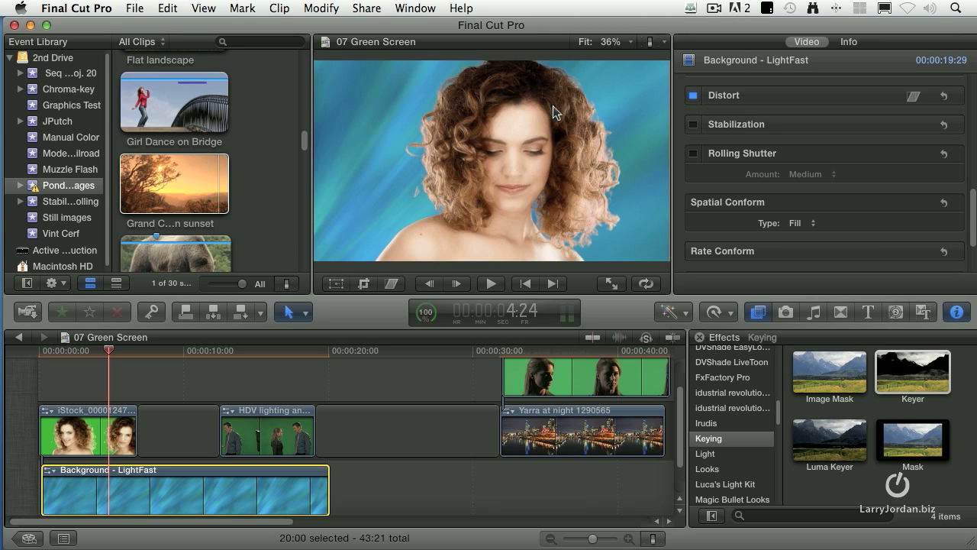
Apply the Keyer effect to the HDV lighting and green screen clip of the couple, with the playhead at 16:20.
{"action": "left_click", "coordinate": [269, 352]}
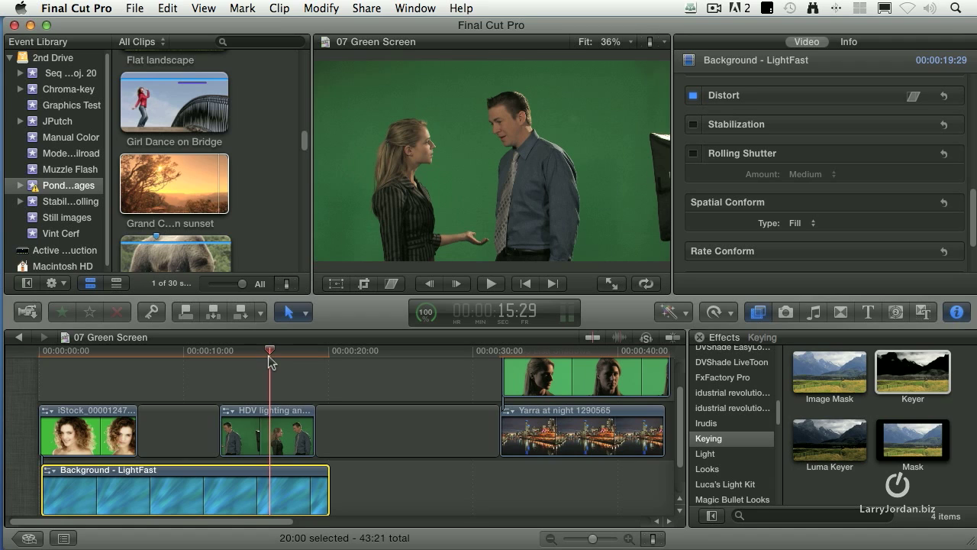
{"action": "left_click", "coordinate": [283, 413]}
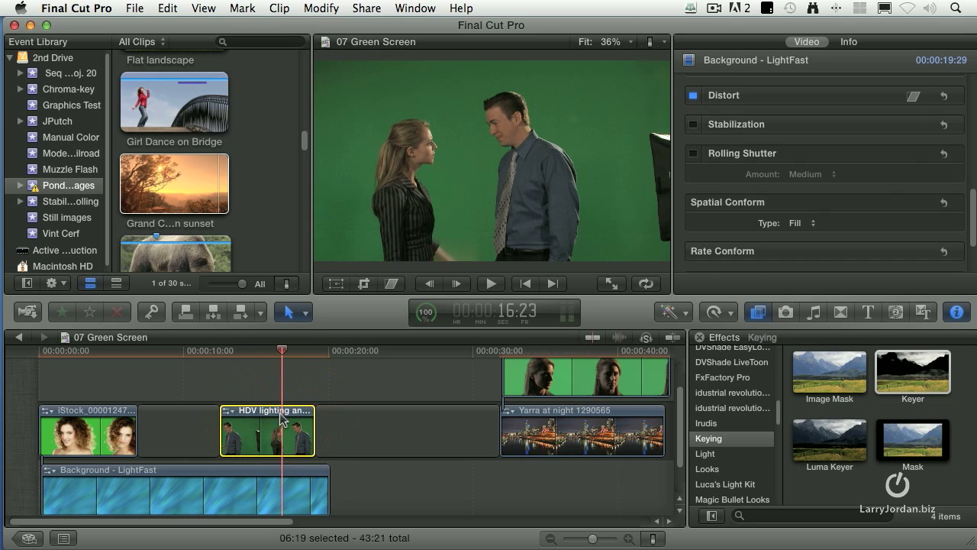
{"action": "left_click_drag", "start_coordinate": [281, 351], "coordinate": [281, 353]}
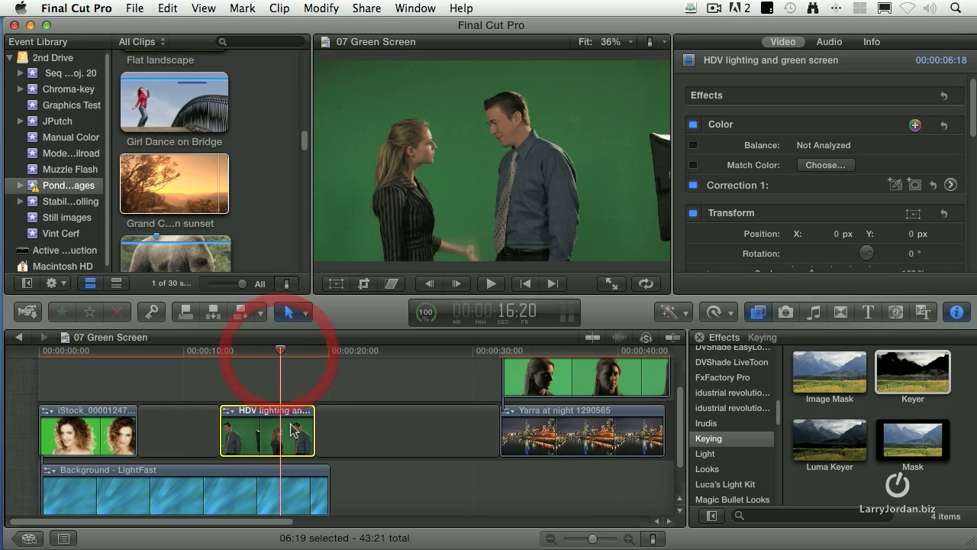
{"action": "left_click_drag", "start_coordinate": [921, 378], "coordinate": [303, 427]}
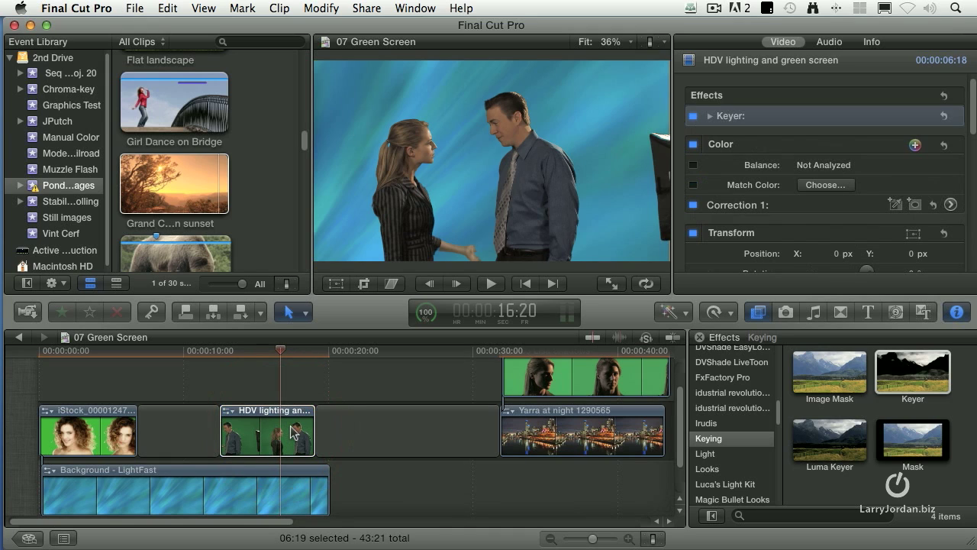
Raise the exposure of the midtones and highlights slightly in Correction 1 of the HDV lighting and green screen clip.
{"action": "left_click", "coordinate": [283, 437]}
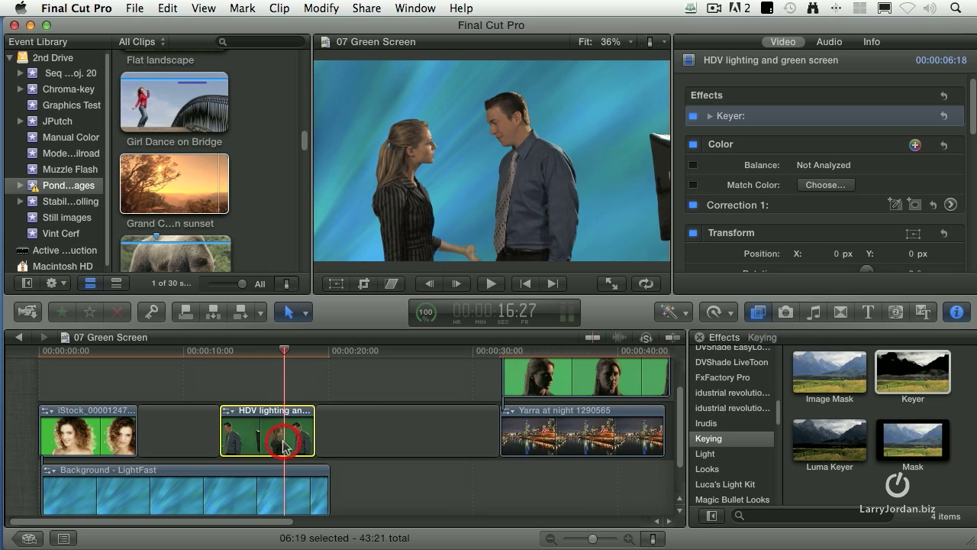
{"action": "left_click", "coordinate": [951, 205]}
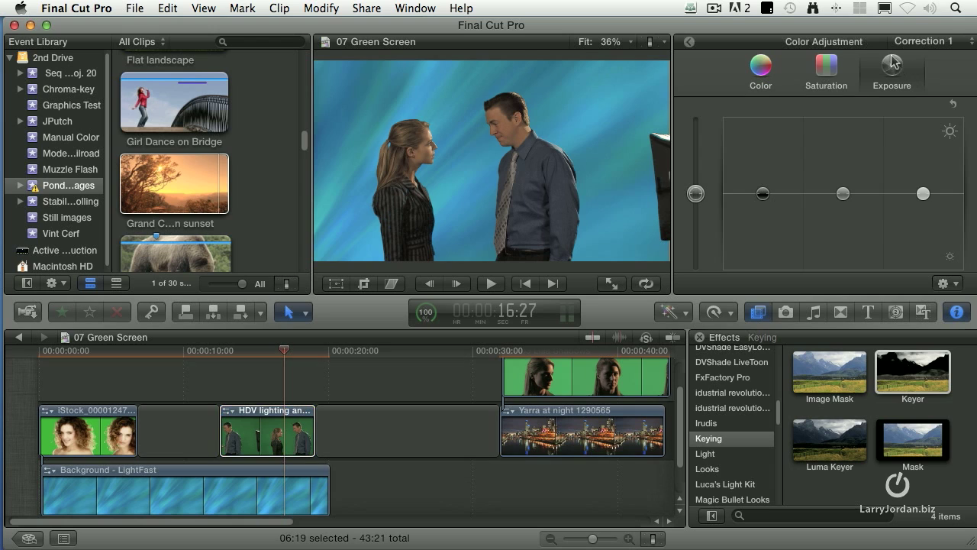
{"action": "left_click", "coordinate": [892, 67]}
{"action": "left_click_drag", "start_coordinate": [842, 193], "coordinate": [845, 182]}
{"action": "left_click_drag", "start_coordinate": [924, 193], "coordinate": [924, 184]}
{"action": "left_click", "coordinate": [843, 182]}
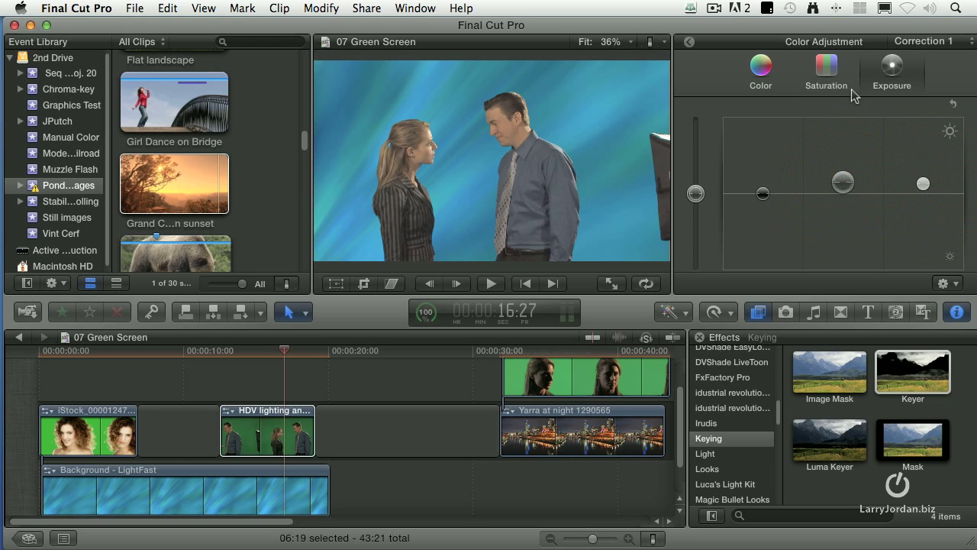
Increase the couple clip's overall saturation, and refine its exposure with slightly darker shadows and brighter midtones and highlights.
{"action": "left_click", "coordinate": [827, 69]}
{"action": "left_click_drag", "start_coordinate": [696, 193], "coordinate": [698, 175]}
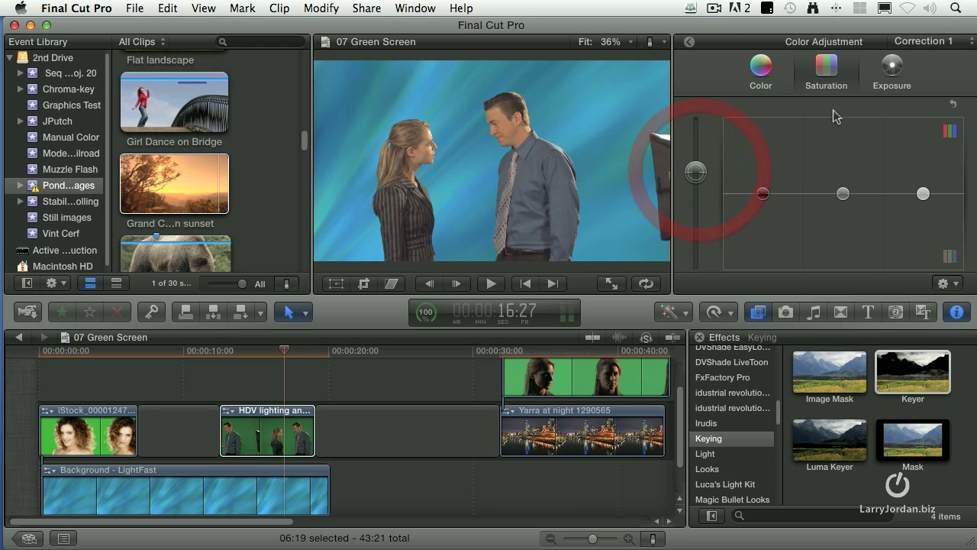
{"action": "left_click", "coordinate": [892, 69]}
{"action": "left_click_drag", "start_coordinate": [763, 195], "coordinate": [766, 203]}
{"action": "left_click_drag", "start_coordinate": [843, 183], "coordinate": [844, 180]}
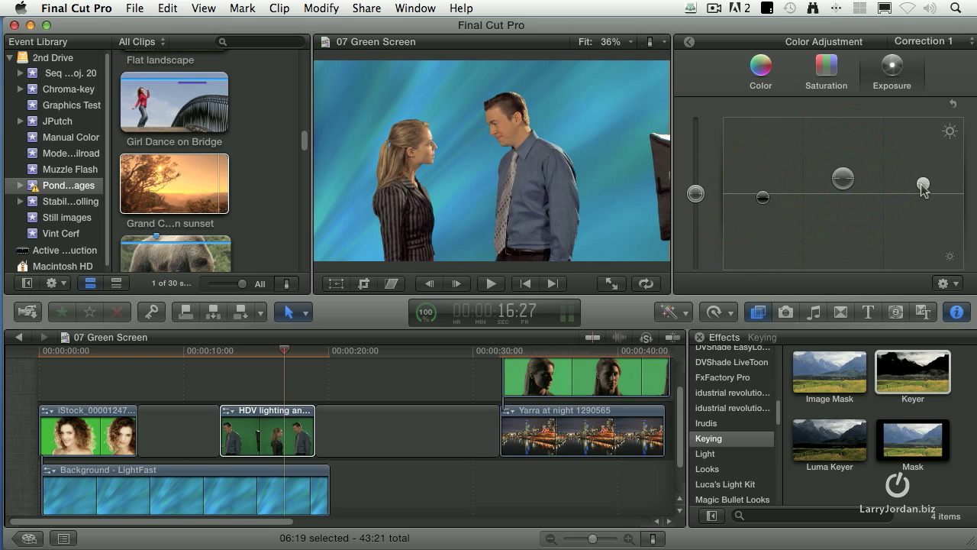
{"action": "left_click_drag", "start_coordinate": [923, 189], "coordinate": [923, 183]}
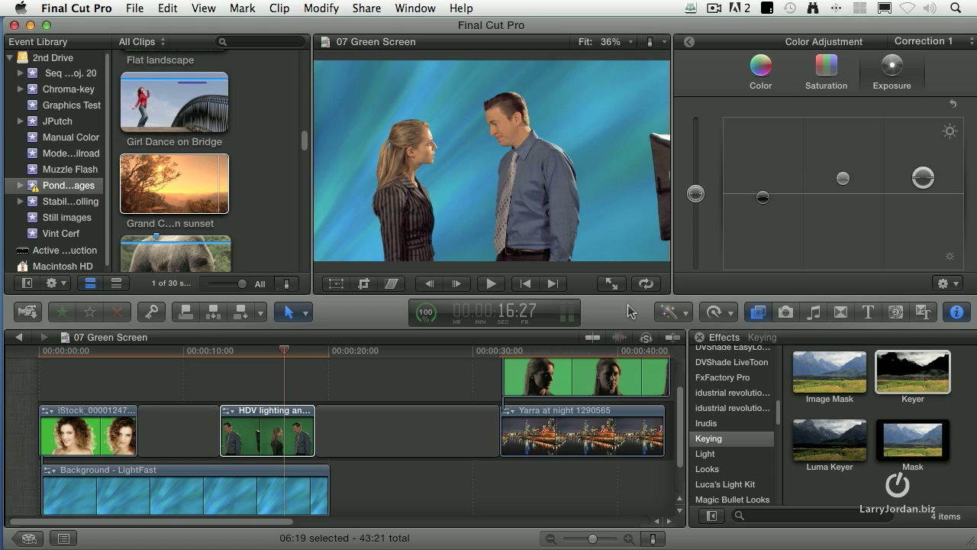
Apply the Keyer effect to the shadowed woman's green-screen clip connected above the Yarra at night clip.
{"action": "left_click", "coordinate": [569, 354]}
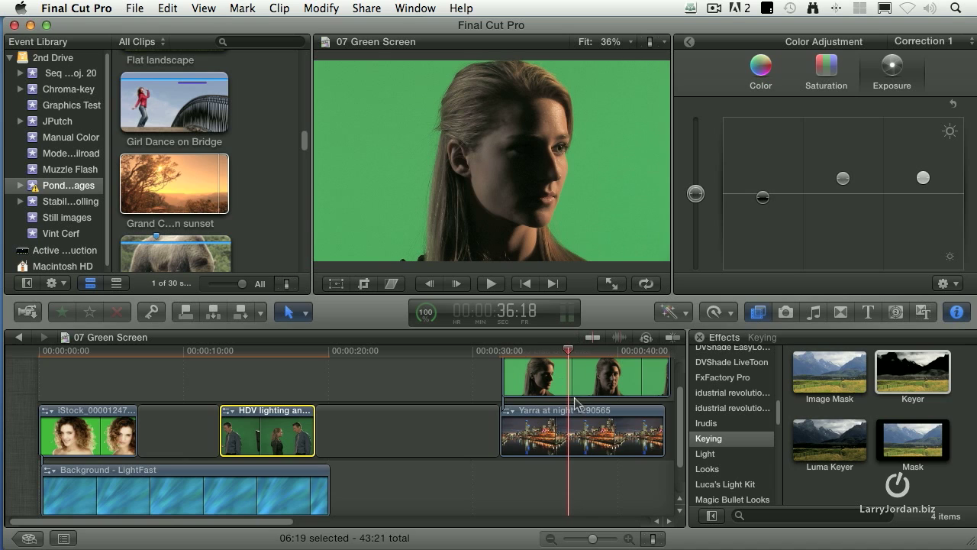
{"action": "scroll", "coordinate": [581, 408], "scroll_direction": "up", "scroll_amount": 2}
{"action": "left_click", "coordinate": [569, 429]}
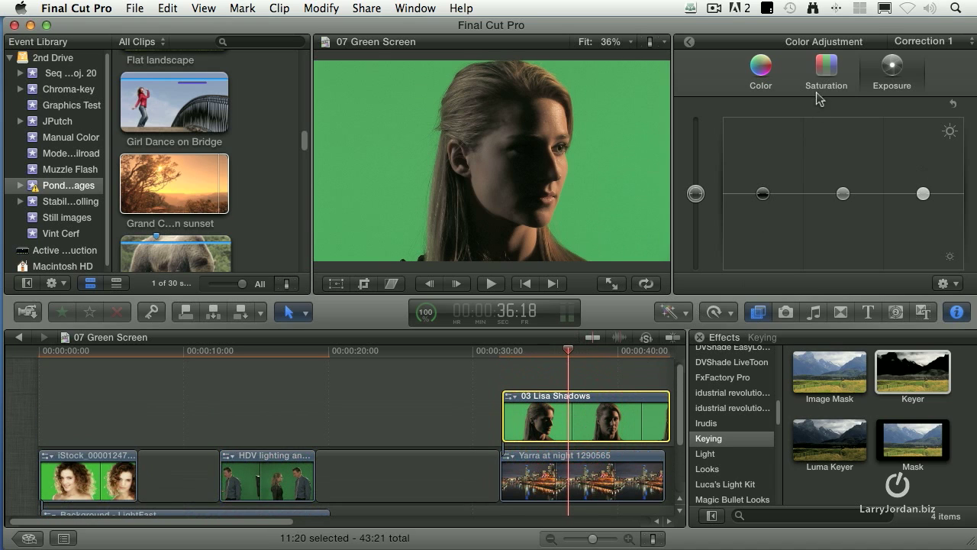
{"action": "left_click_drag", "start_coordinate": [919, 367], "coordinate": [596, 422]}
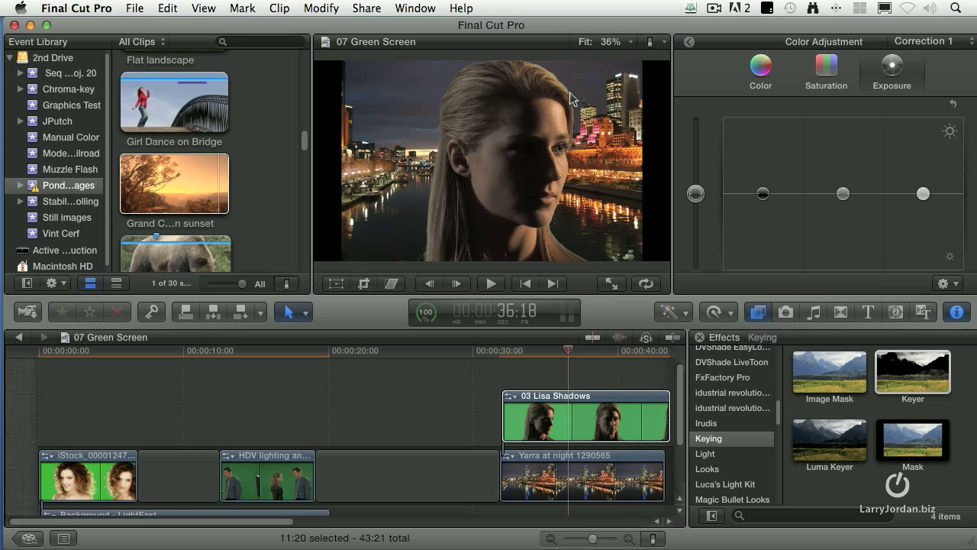
Check the keyed woman up to 41:23 and use Transform to shift her clip horizontally to an X position of about -126 px.
{"action": "left_click", "coordinate": [576, 353]}
{"action": "left_click_drag", "start_coordinate": [577, 353], "coordinate": [644, 356]}
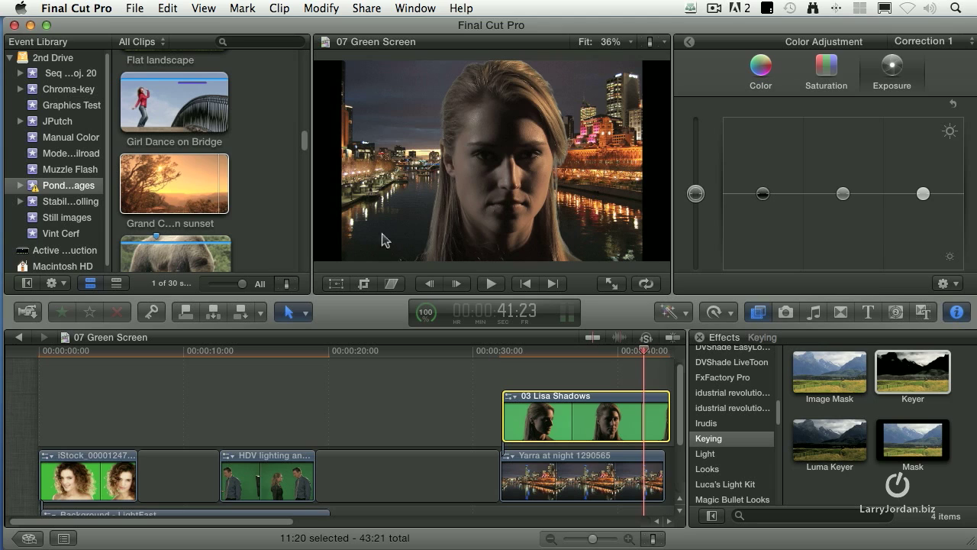
{"action": "left_click", "coordinate": [336, 284]}
{"action": "left_click_drag", "start_coordinate": [493, 165], "coordinate": [485, 163]}
{"action": "left_click_drag", "start_coordinate": [465, 167], "coordinate": [458, 168]}
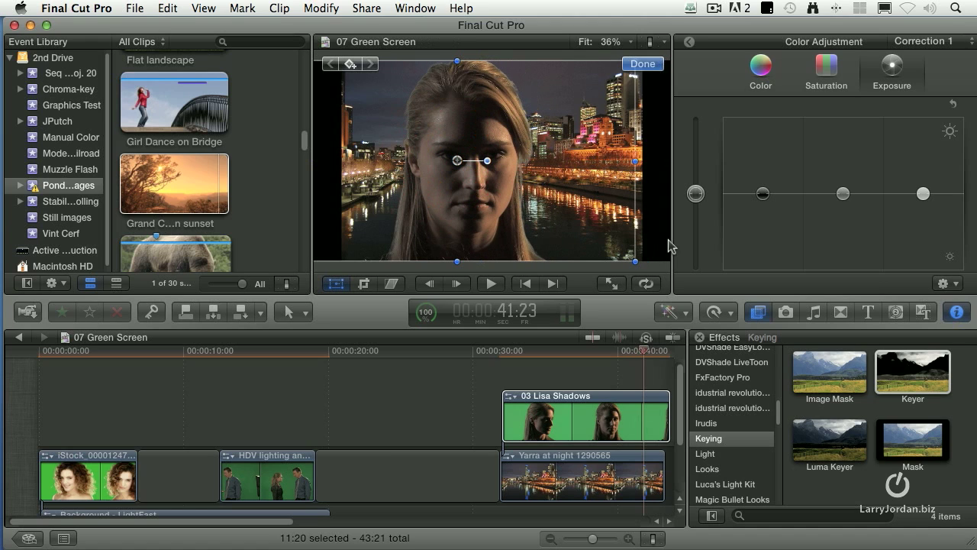
{"action": "left_click", "coordinate": [642, 64]}
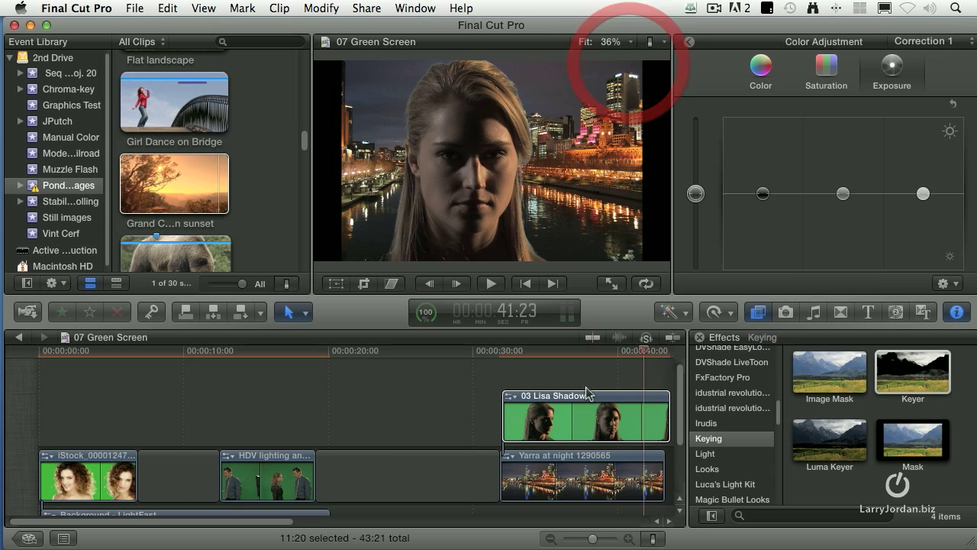
Set the Spatial Conform type of the Yarra at night background clip to Fill.
{"action": "left_click", "coordinate": [595, 474]}
{"action": "left_click", "coordinate": [692, 42]}
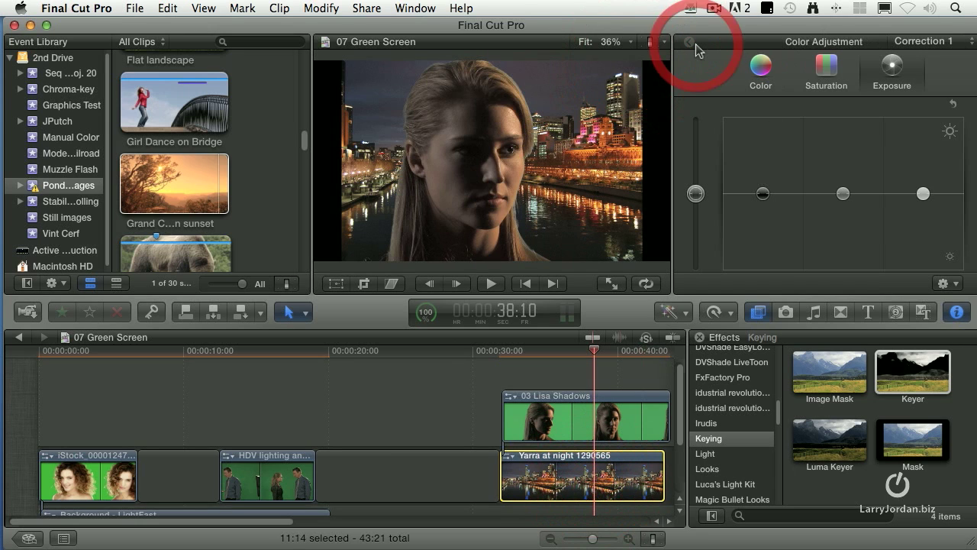
{"action": "scroll", "coordinate": [819, 229], "scroll_direction": "down", "scroll_amount": 10}
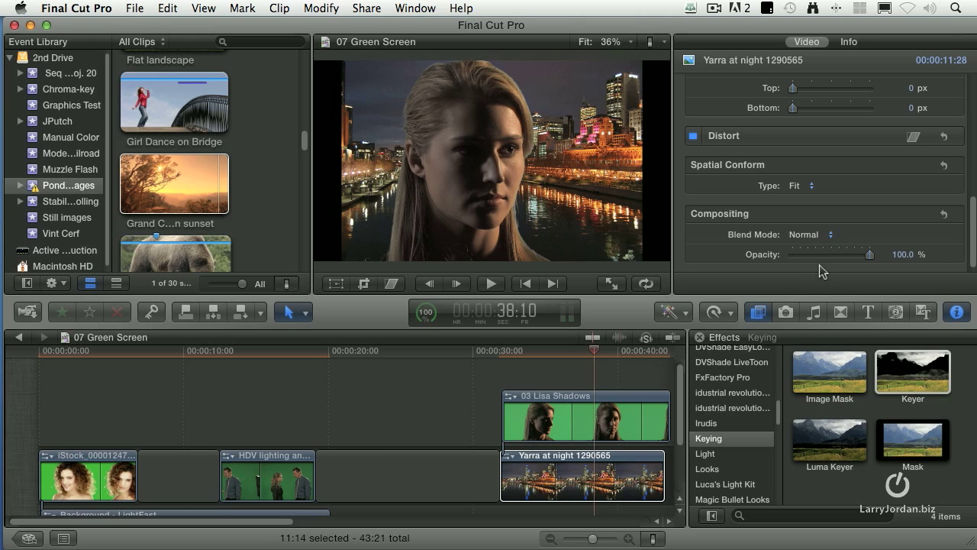
{"action": "left_click", "coordinate": [805, 186]}
{"action": "left_click", "coordinate": [805, 195]}
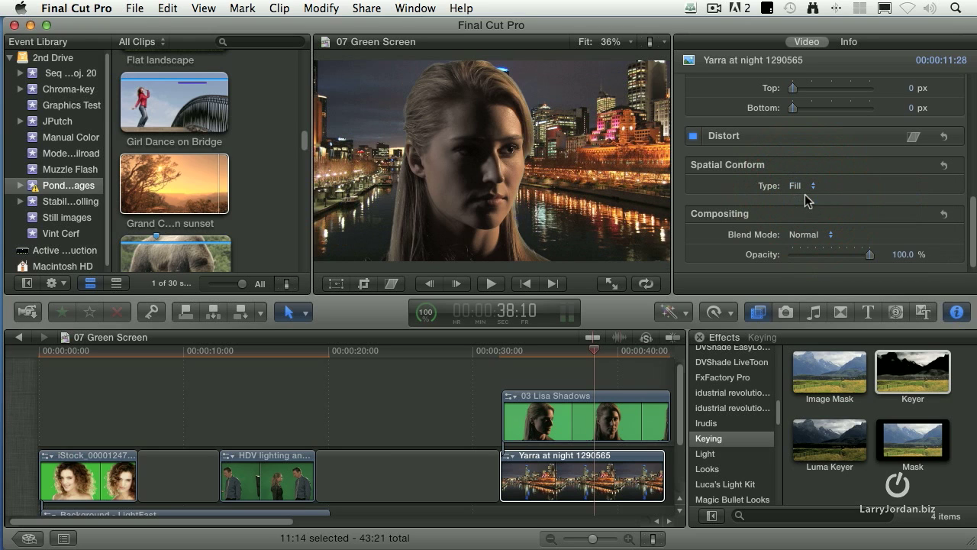
Review the night-skyline composite at several frames and select the shadowed woman's clip to show its effect settings.
{"action": "left_click_drag", "start_coordinate": [592, 353], "coordinate": [631, 355]}
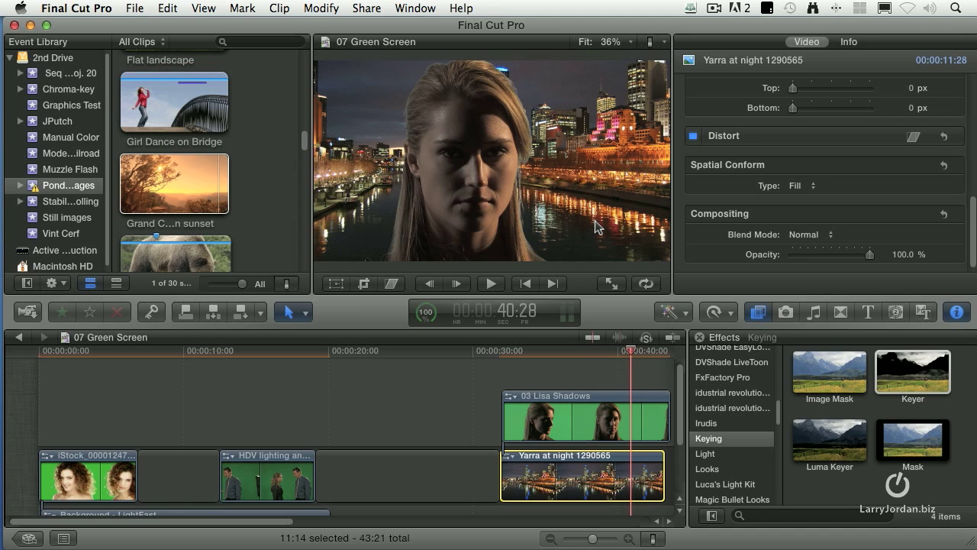
{"action": "left_click", "coordinate": [636, 351]}
{"action": "left_click_drag", "start_coordinate": [636, 353], "coordinate": [611, 351]}
{"action": "left_click", "coordinate": [601, 410]}
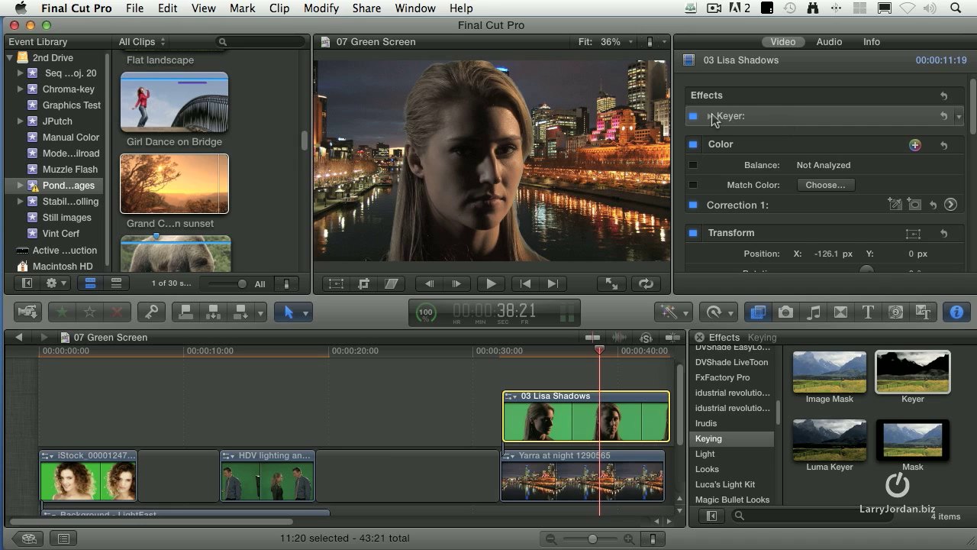
Expand the Keyer settings of the shadowed woman's clip and compare its Matte, Original and Composite views, ending on Matte.
{"action": "left_click", "coordinate": [711, 116]}
{"action": "scroll", "coordinate": [728, 187], "scroll_direction": "down", "scroll_amount": 3}
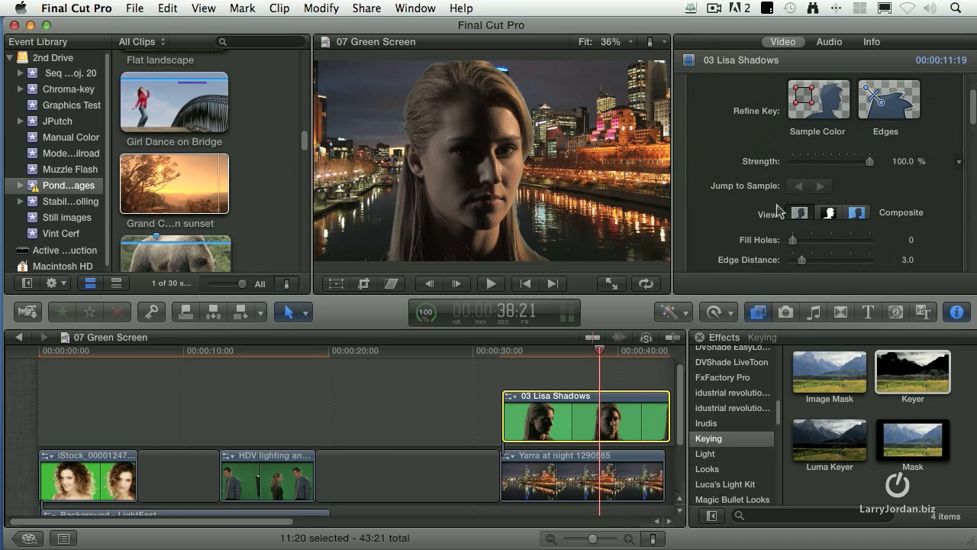
{"action": "left_click", "coordinate": [831, 213]}
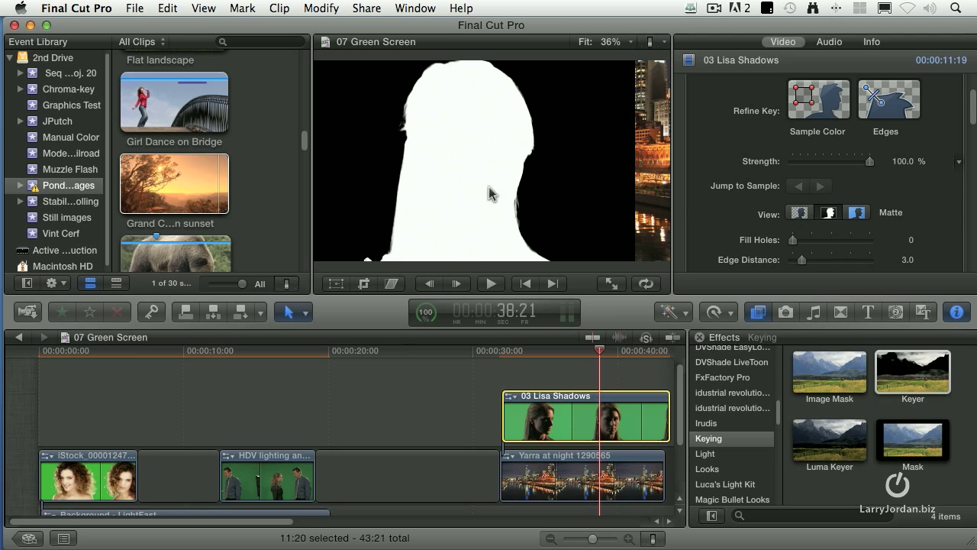
{"action": "left_click", "coordinate": [858, 214]}
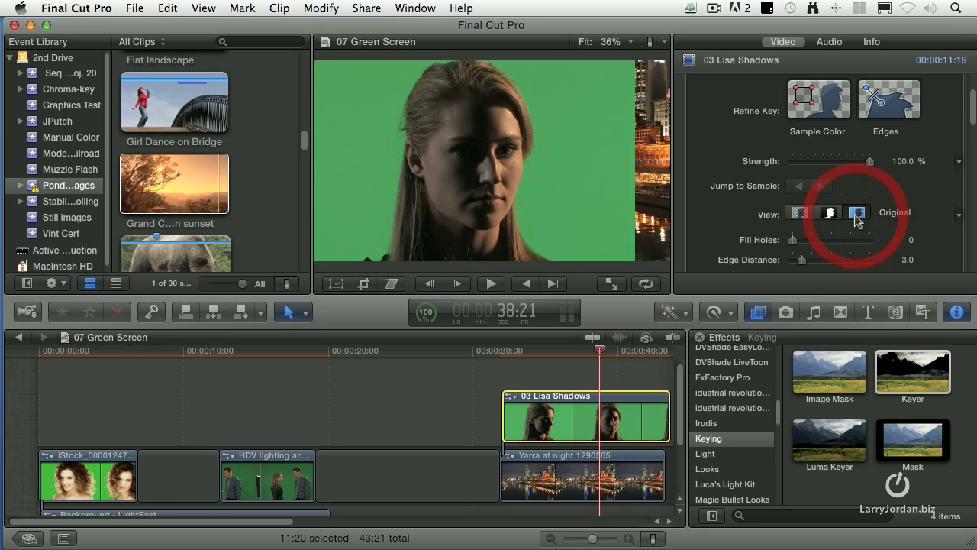
{"action": "left_click", "coordinate": [800, 214]}
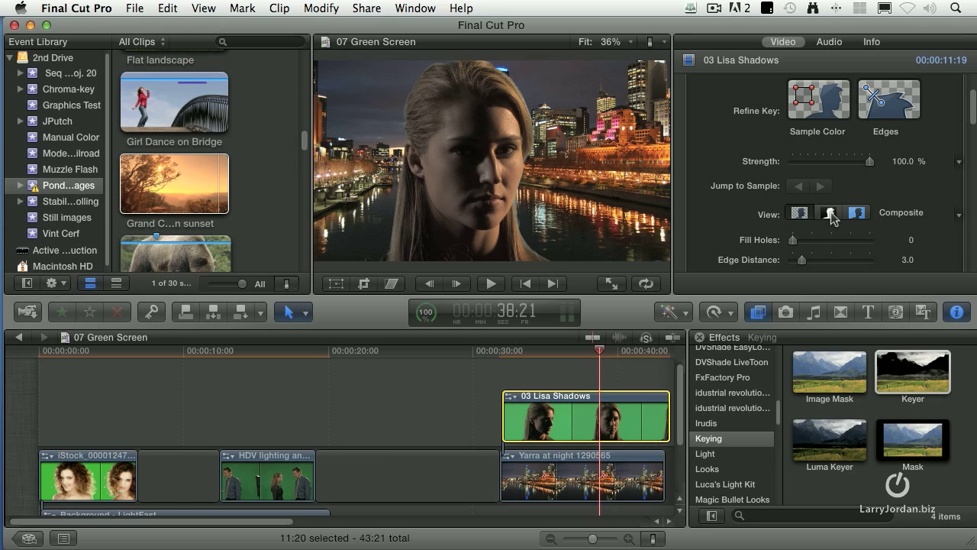
{"action": "left_click", "coordinate": [831, 213]}
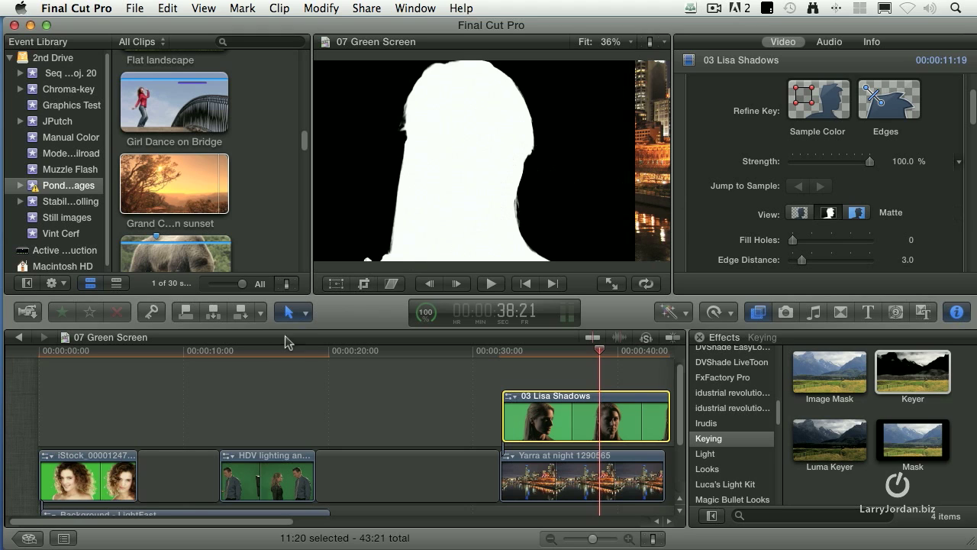
Check the matte of the HDV lighting and green screen clip, set its Keyer's Fill Holes to 1.62 and return to Composite view.
{"action": "left_click", "coordinate": [265, 352]}
{"action": "left_click", "coordinate": [270, 471]}
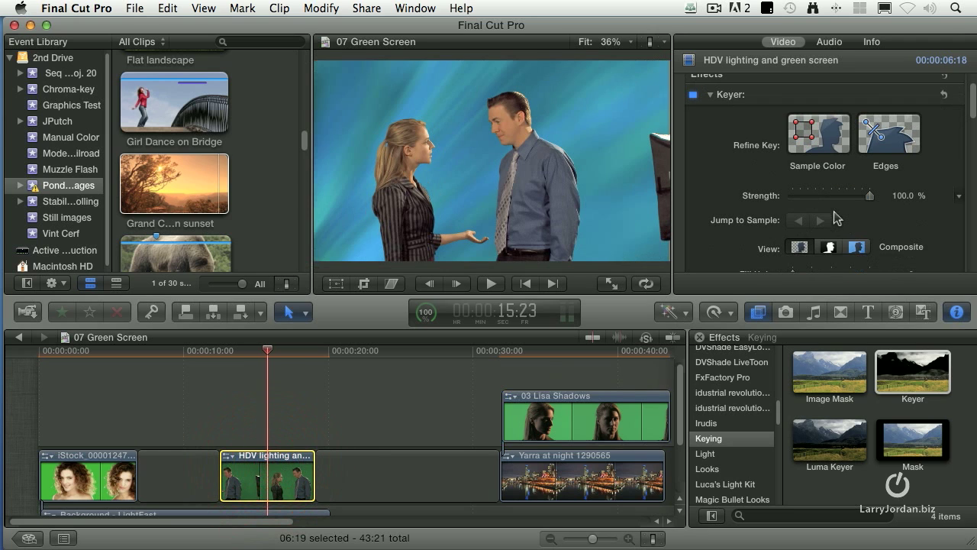
{"action": "left_click", "coordinate": [829, 247]}
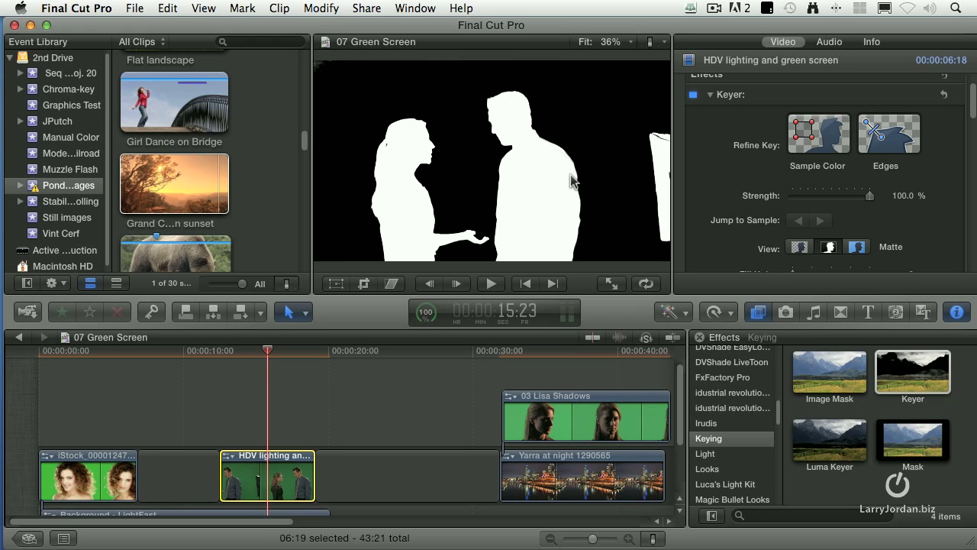
{"action": "scroll", "coordinate": [715, 145], "scroll_direction": "down", "scroll_amount": 3}
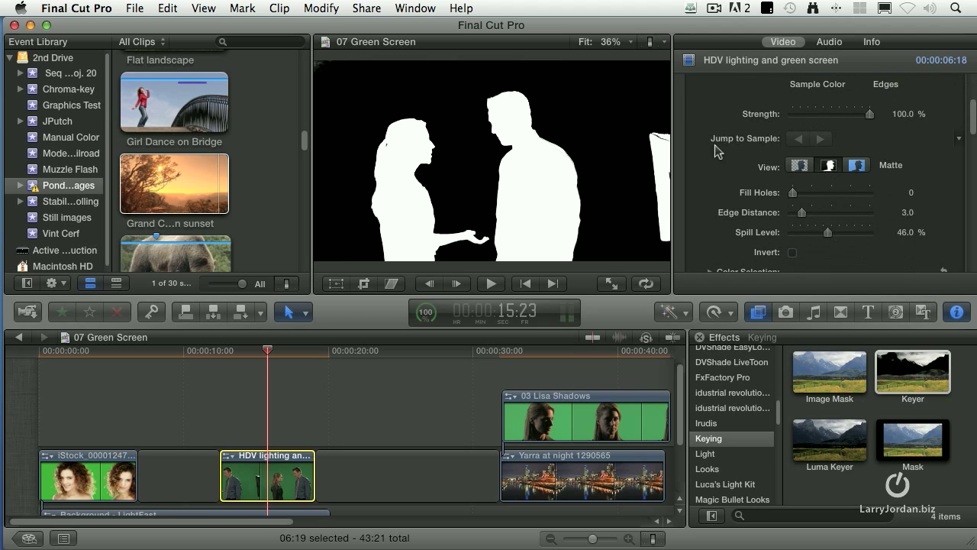
{"action": "left_click", "coordinate": [792, 194]}
{"action": "left_click_drag", "start_coordinate": [792, 193], "coordinate": [804, 195]}
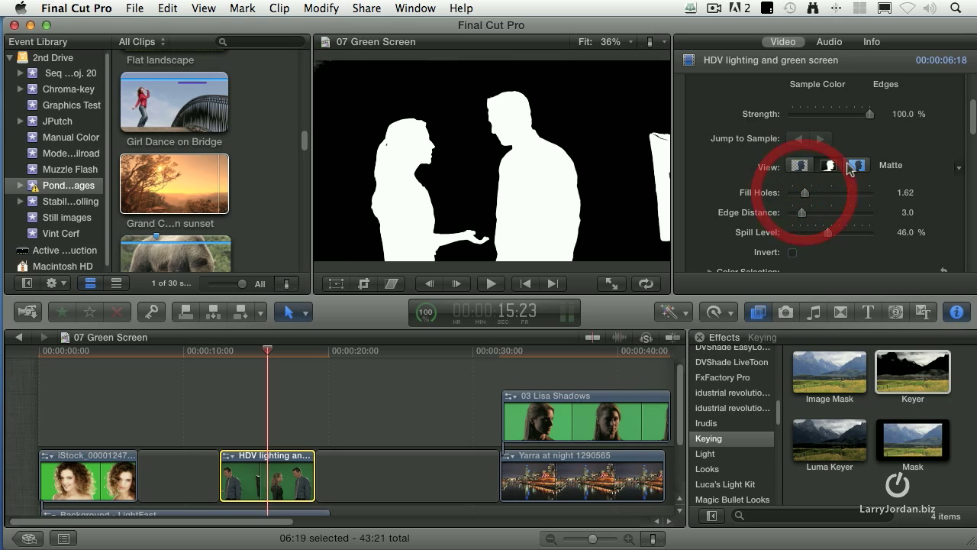
{"action": "left_click", "coordinate": [802, 166]}
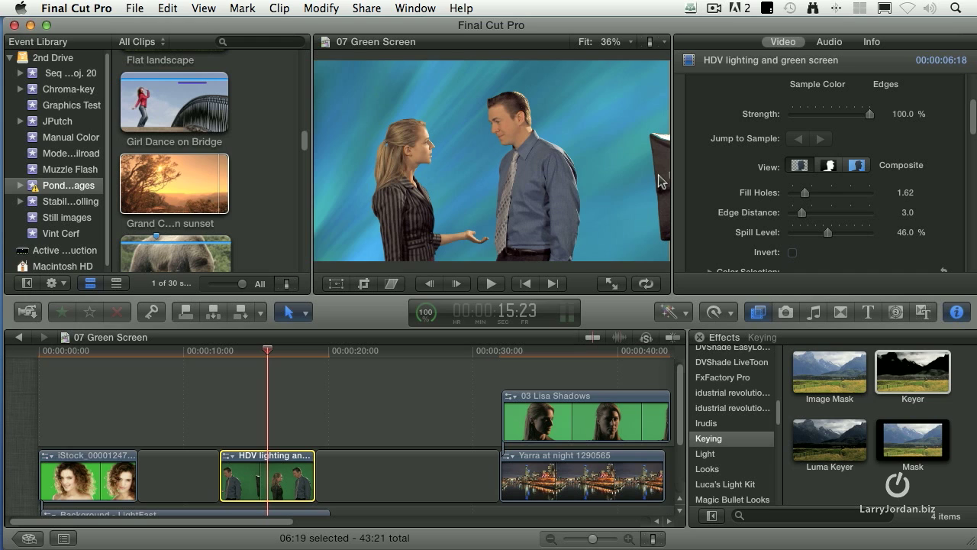
At 14:10, trim 238 px off the right side of the HDV lighting and green screen clip to remove the lighting gear.
{"action": "left_click", "coordinate": [900, 439]}
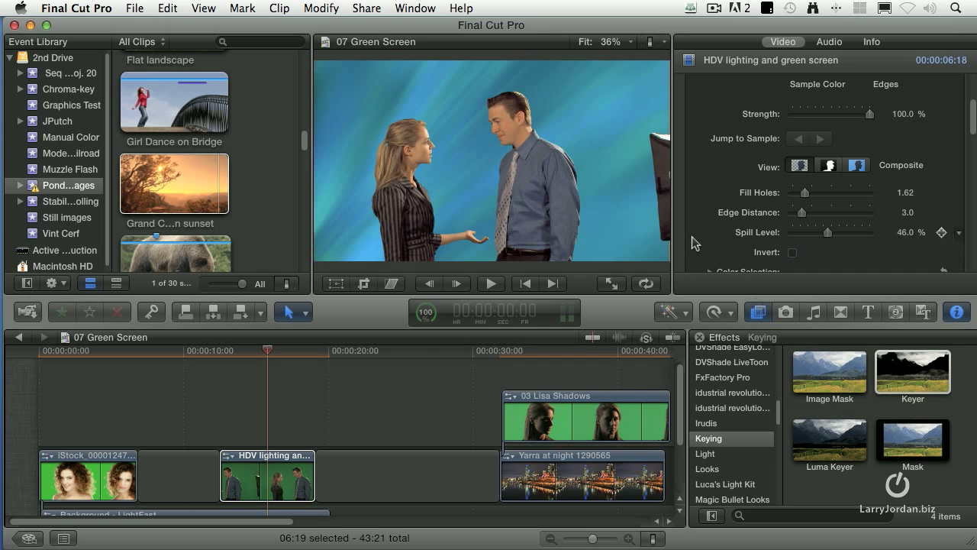
{"action": "left_click", "coordinate": [245, 474]}
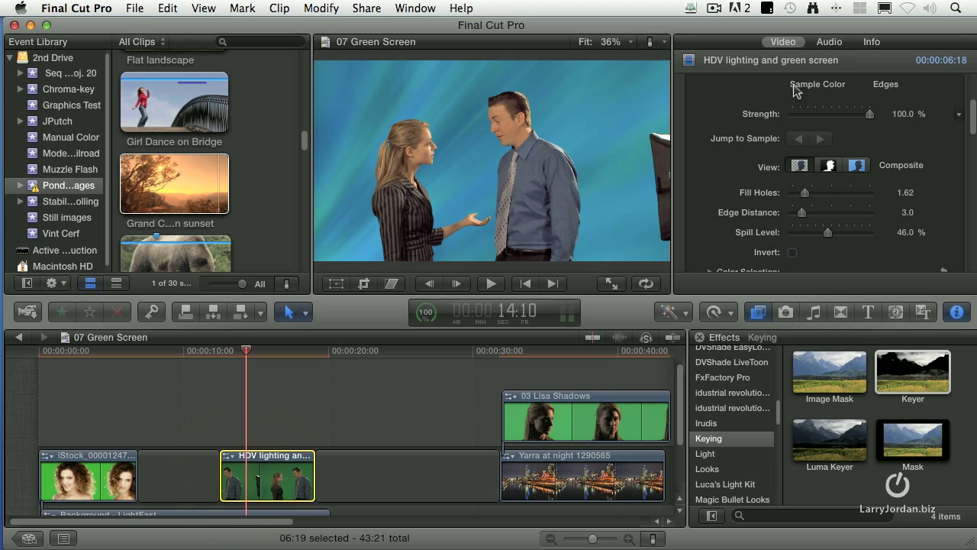
{"action": "scroll", "coordinate": [762, 123], "scroll_direction": "down", "scroll_amount": 10}
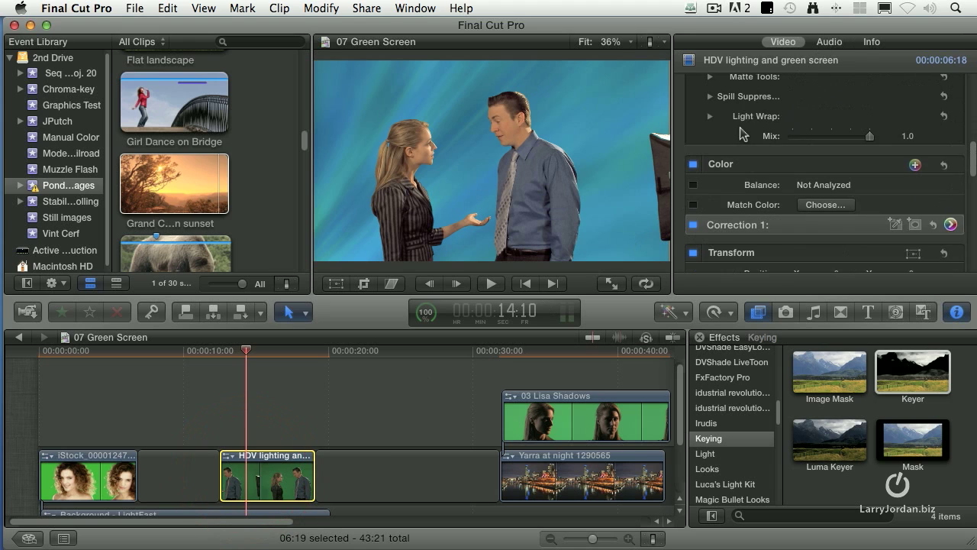
{"action": "scroll", "coordinate": [740, 174], "scroll_direction": "down", "scroll_amount": 5}
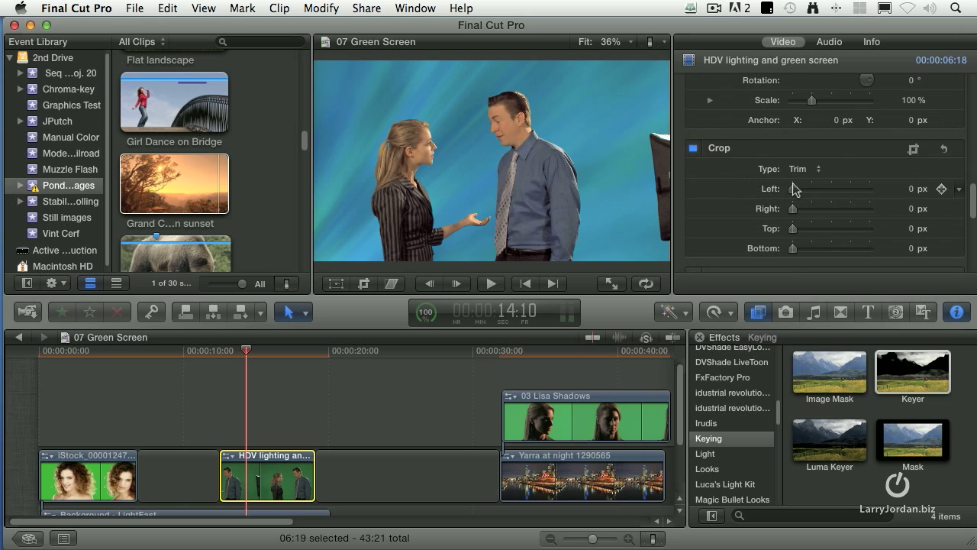
{"action": "mouse_move", "coordinate": [792, 208]}
{"action": "left_mouse_down"}
{"action": "mouse_move", "coordinate": [826, 208]}
{"action": "mouse_move", "coordinate": [782, 208]}
{"action": "mouse_move", "coordinate": [811, 207]}
{"action": "left_mouse_up"}
Examine the available Crop types for the HDV lighting and green screen clip, keeping Trim selected.
{"action": "left_click", "coordinate": [802, 168]}
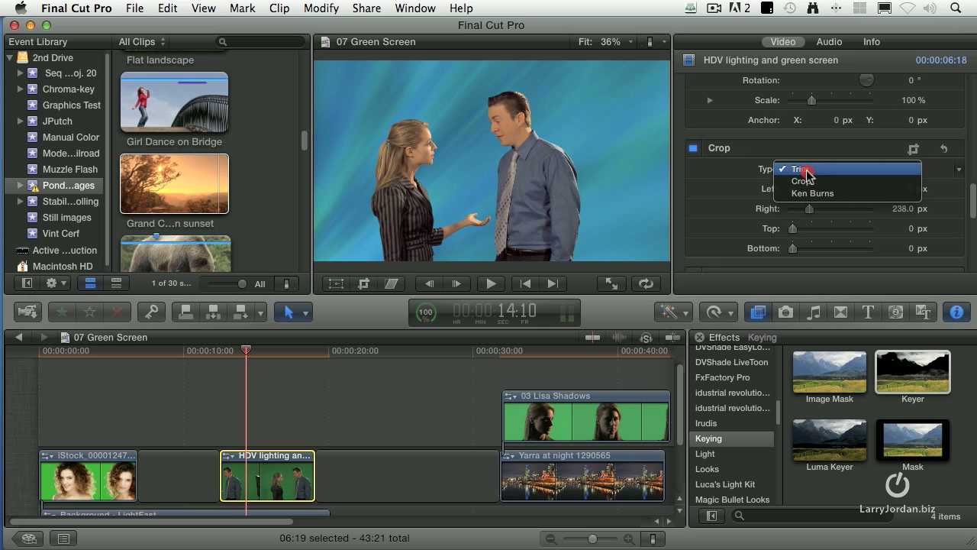
{"action": "left_click", "coordinate": [823, 170]}
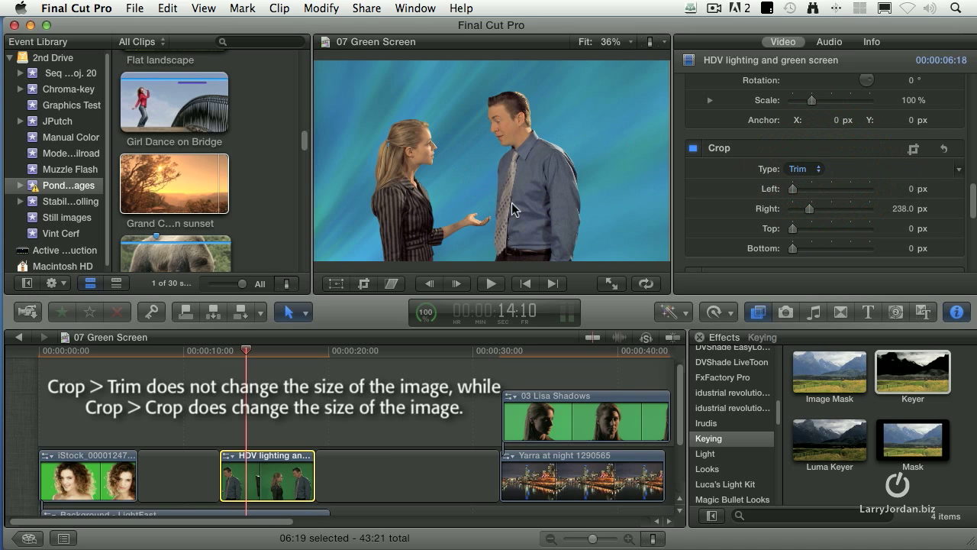
{"action": "left_click", "coordinate": [802, 169]}
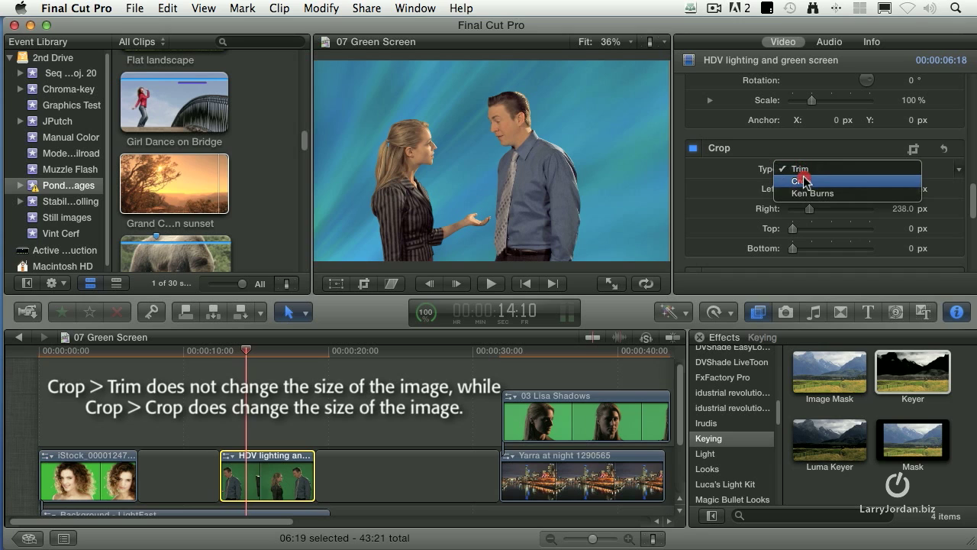
{"action": "left_click", "coordinate": [714, 169]}
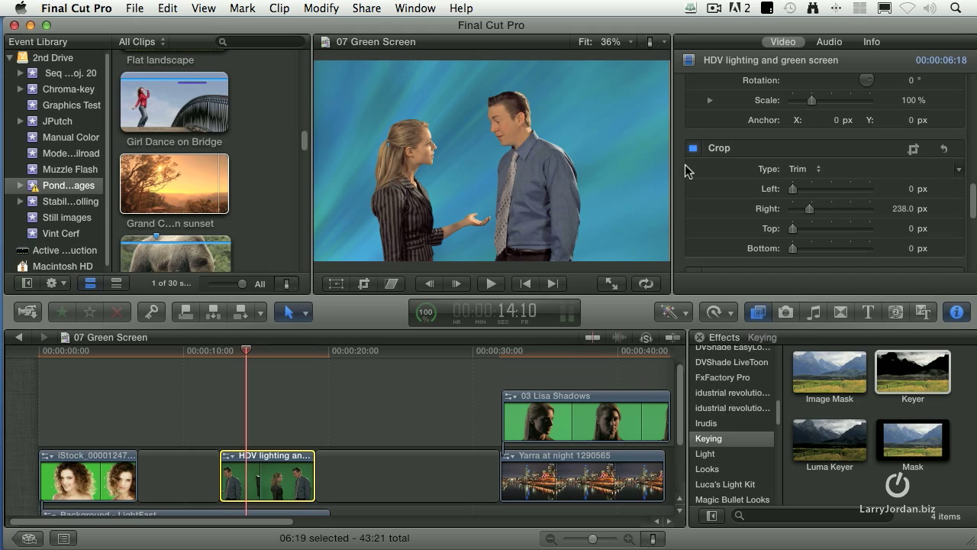